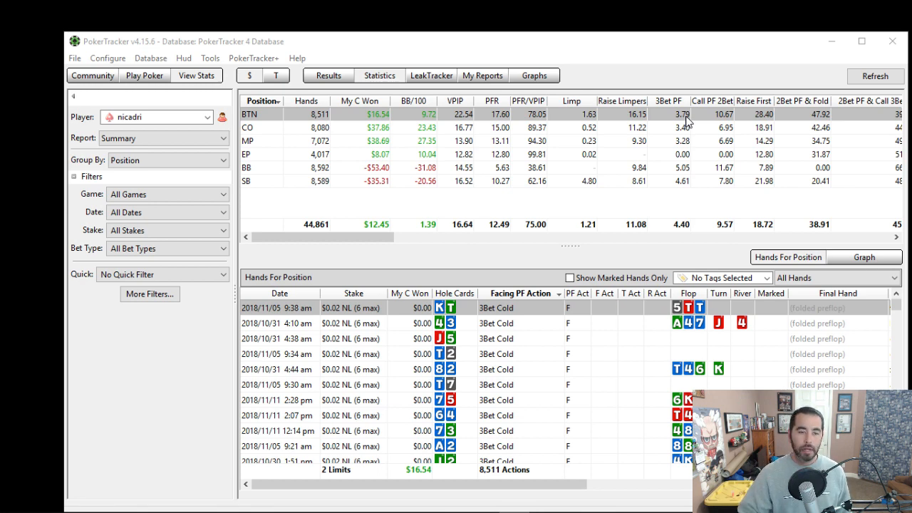
Add a Hand Details filter requiring preflop player position exactly 0 (button) and apply it.
{"action": "left_click", "coordinate": [150, 294]}
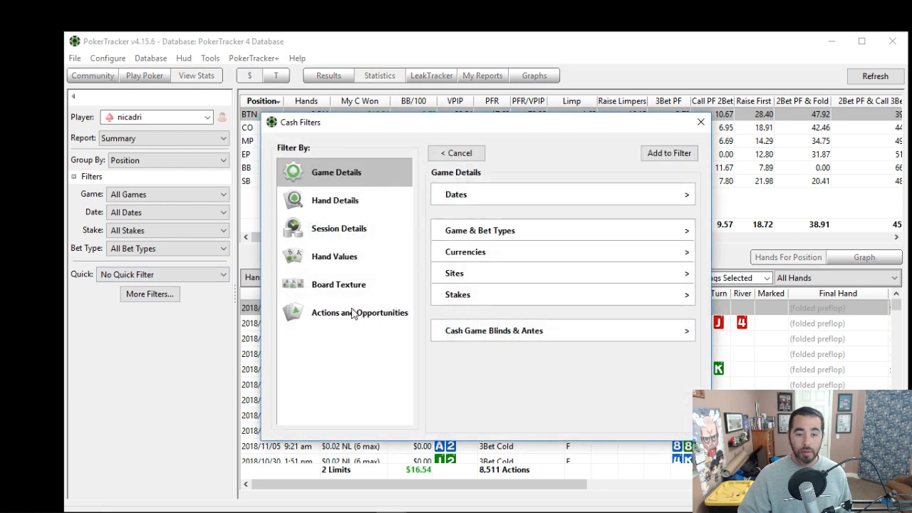
{"action": "left_click", "coordinate": [335, 201]}
{"action": "left_click", "coordinate": [476, 295]}
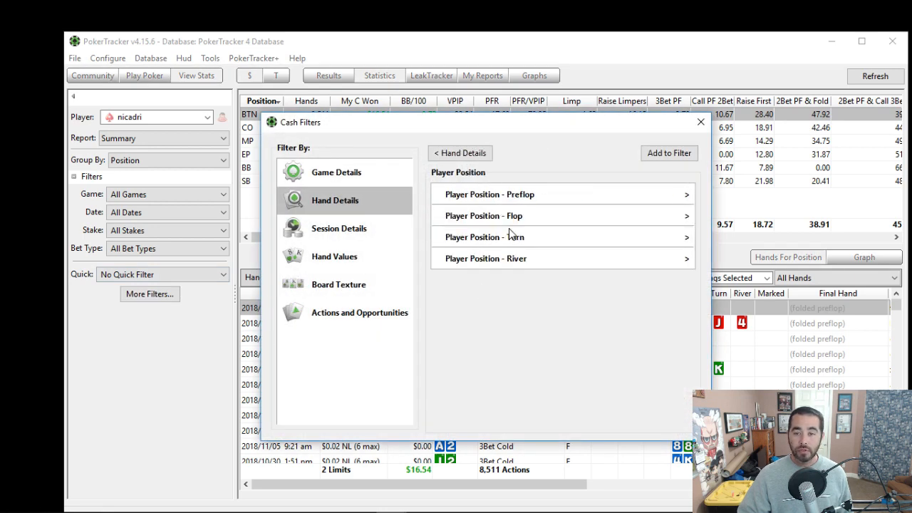
{"action": "left_click", "coordinate": [518, 194]}
{"action": "left_click", "coordinate": [456, 316]}
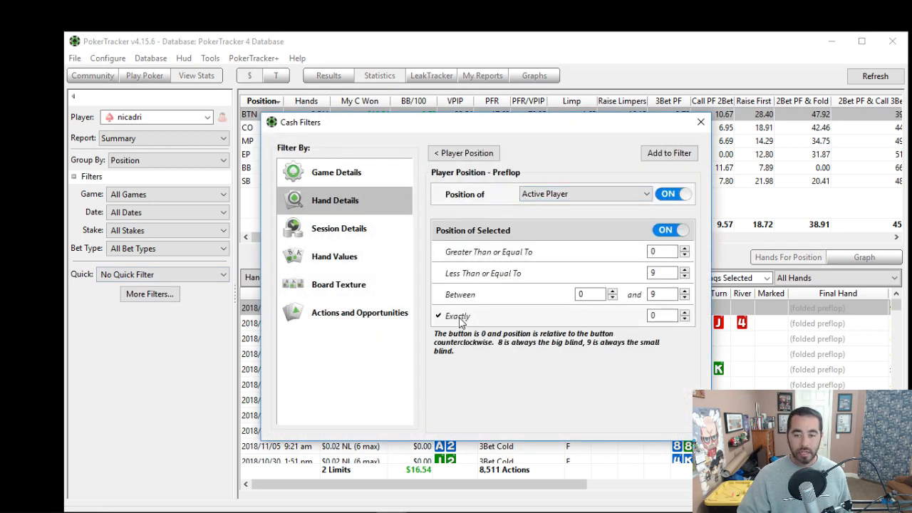
{"action": "left_click", "coordinate": [669, 152]}
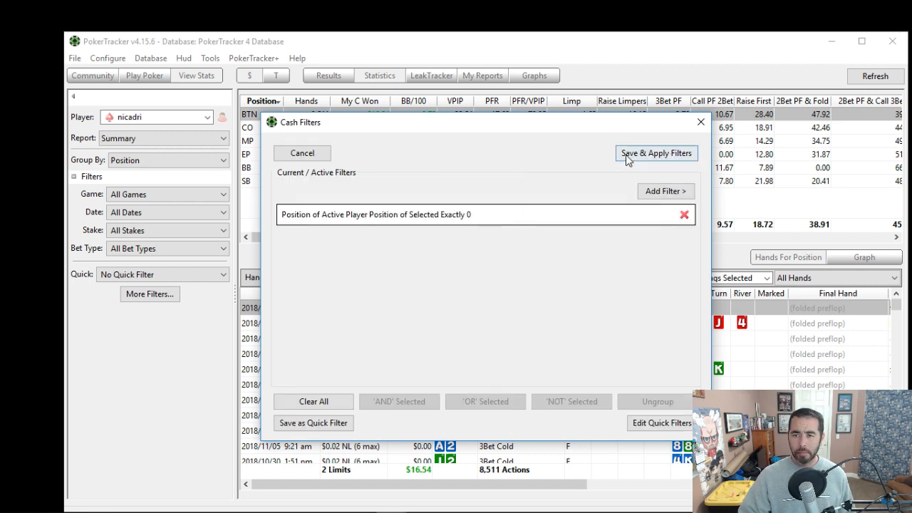
{"action": "left_click", "coordinate": [656, 153]}
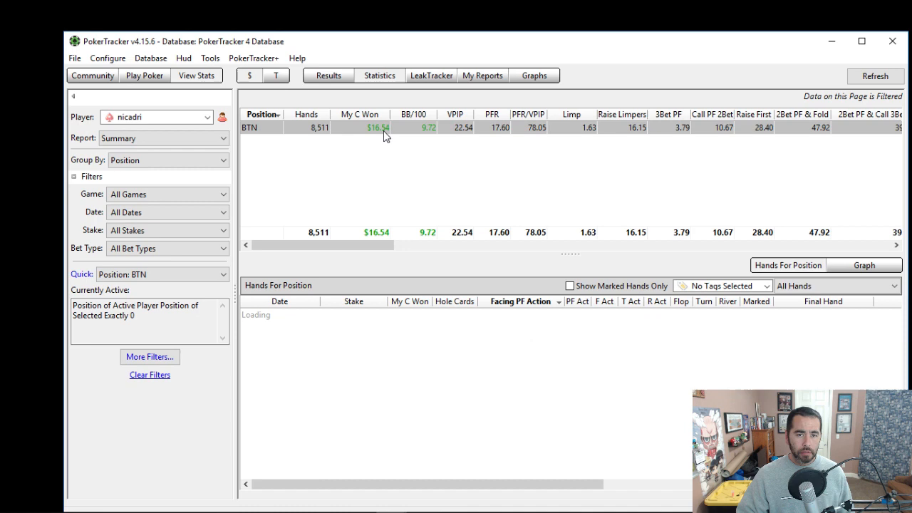
Add a Preflop Calls > Called 2Bet condition and apply the combined filter, leaving 341 hands.
{"action": "left_click", "coordinate": [149, 357]}
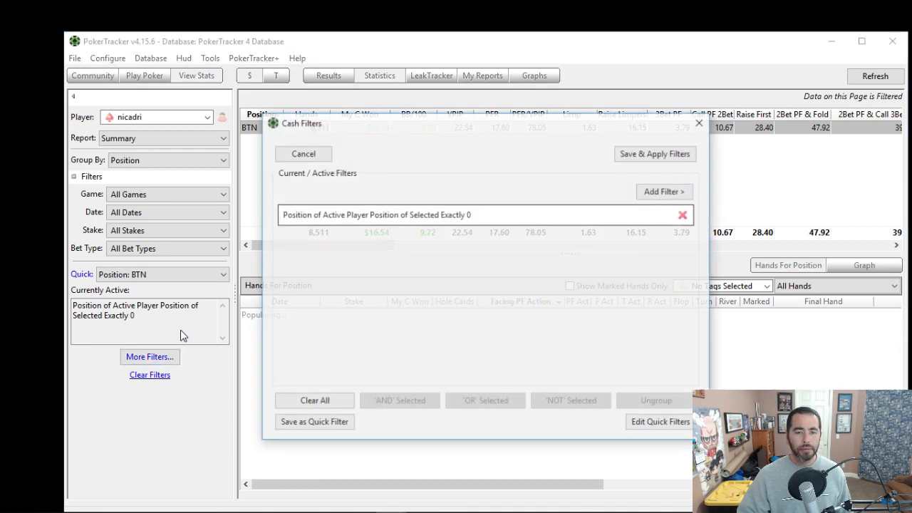
{"action": "left_click", "coordinate": [666, 191]}
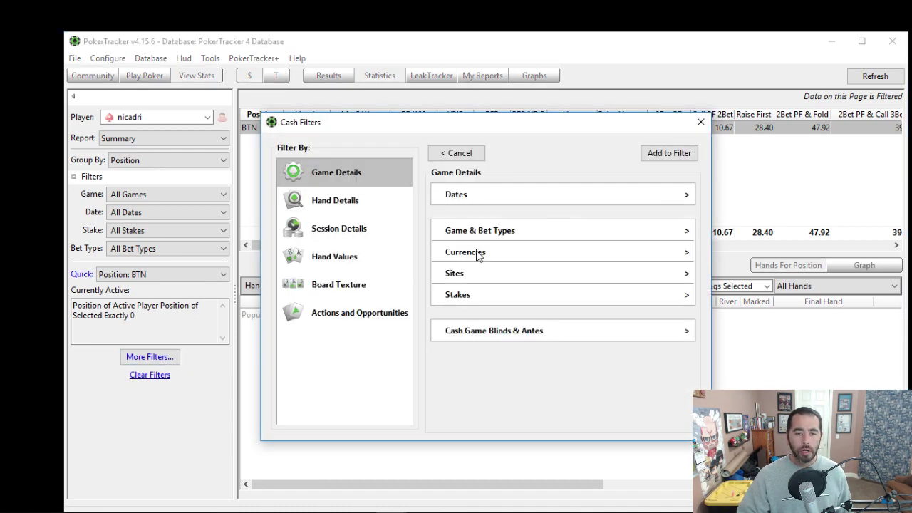
{"action": "left_click", "coordinate": [356, 313]}
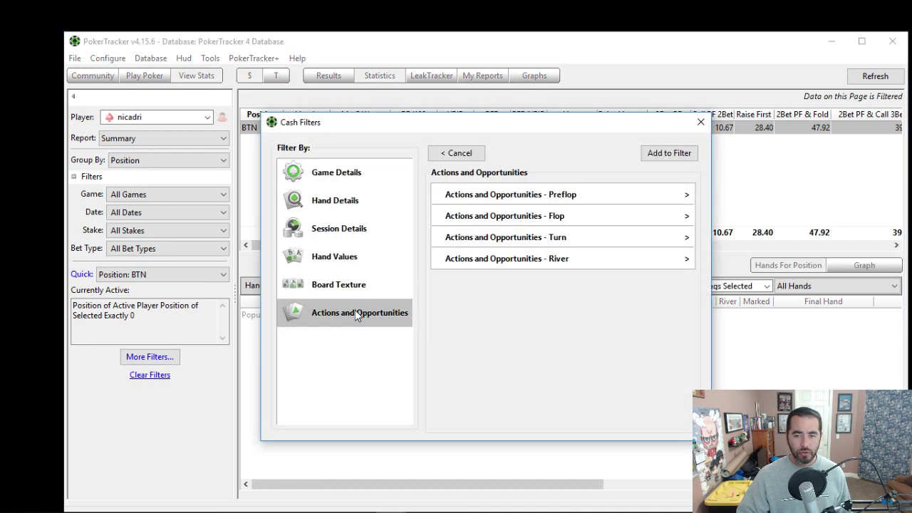
{"action": "left_click", "coordinate": [604, 196]}
{"action": "scroll", "coordinate": [502, 337], "scroll_direction": "down", "scroll_amount": 5}
{"action": "left_click", "coordinate": [482, 301]}
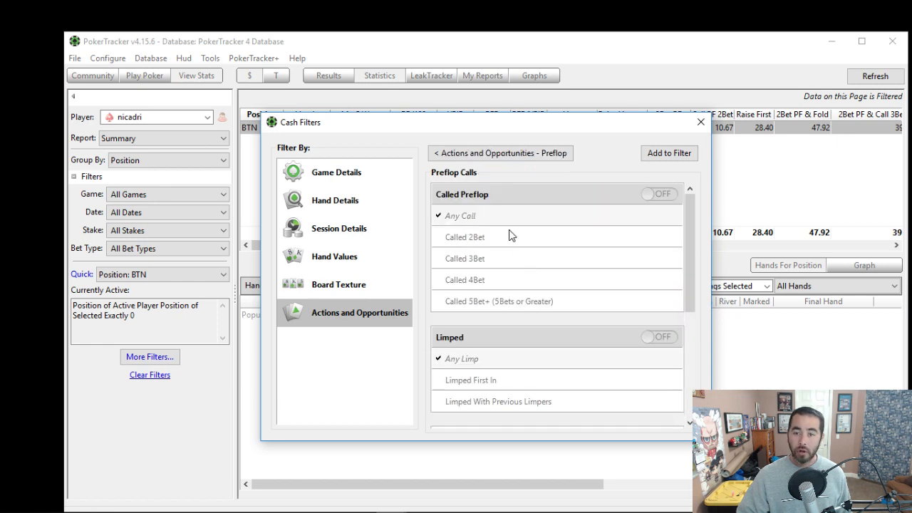
{"action": "left_click", "coordinate": [520, 237]}
{"action": "left_click", "coordinate": [669, 153]}
{"action": "left_click", "coordinate": [659, 95]}
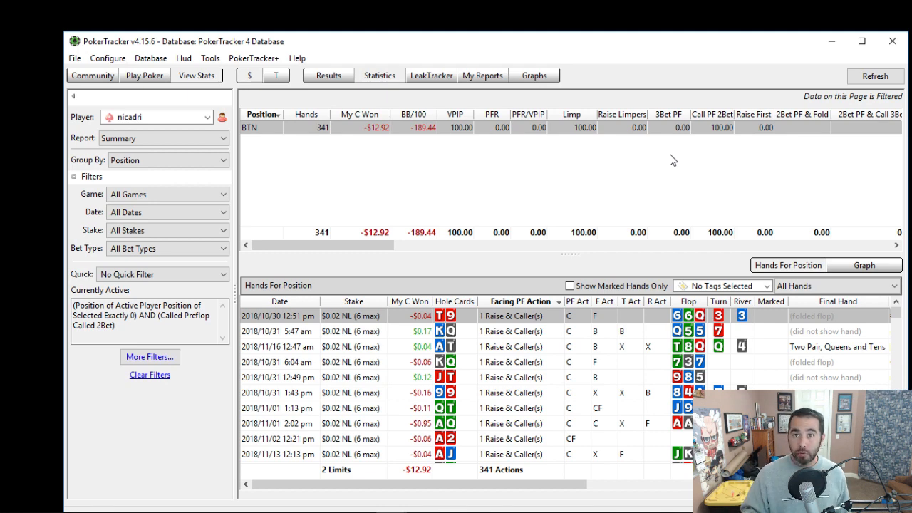
Replace the Called 2Bet row with Preflop Raises > Any 3Bet and apply, leaving 121 hands, then show the Word notes.
{"action": "left_click", "coordinate": [150, 357]}
{"action": "left_click", "coordinate": [684, 248]}
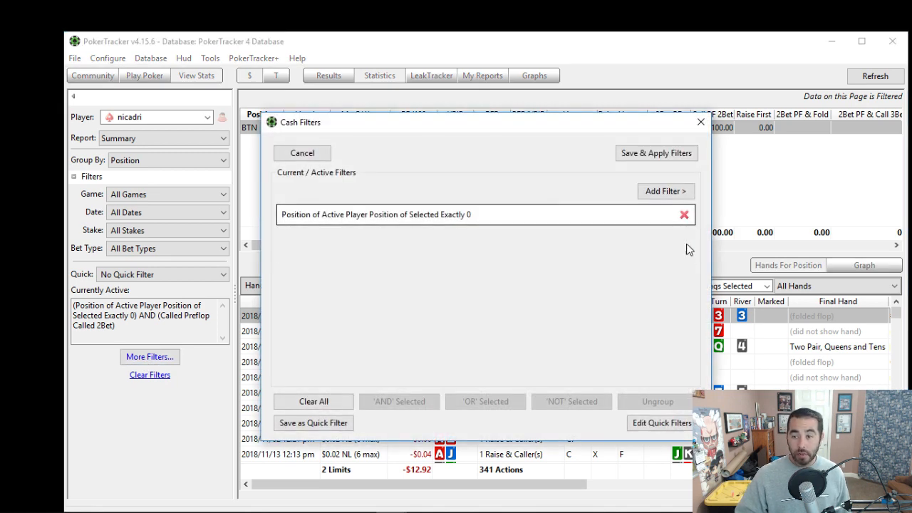
{"action": "left_click", "coordinate": [665, 191]}
{"action": "left_click", "coordinate": [350, 316]}
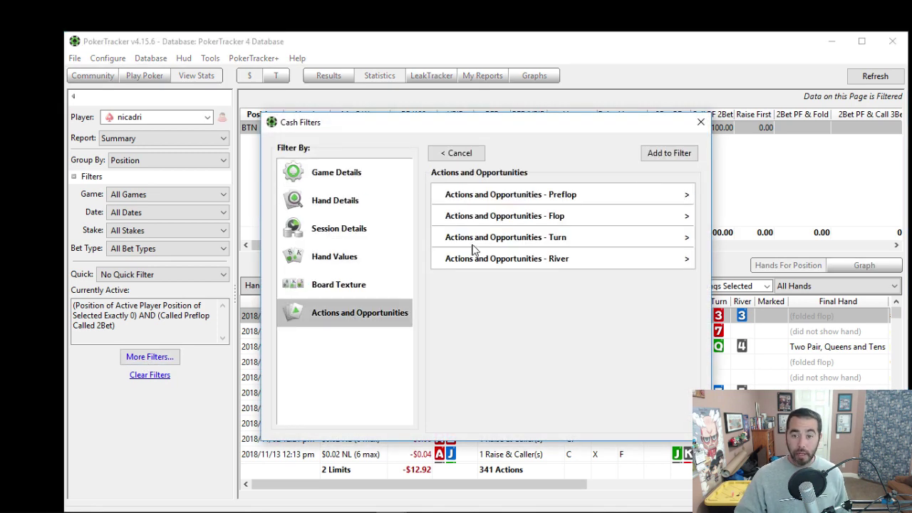
{"action": "left_click", "coordinate": [512, 199]}
{"action": "scroll", "coordinate": [516, 285], "scroll_direction": "down", "scroll_amount": 5}
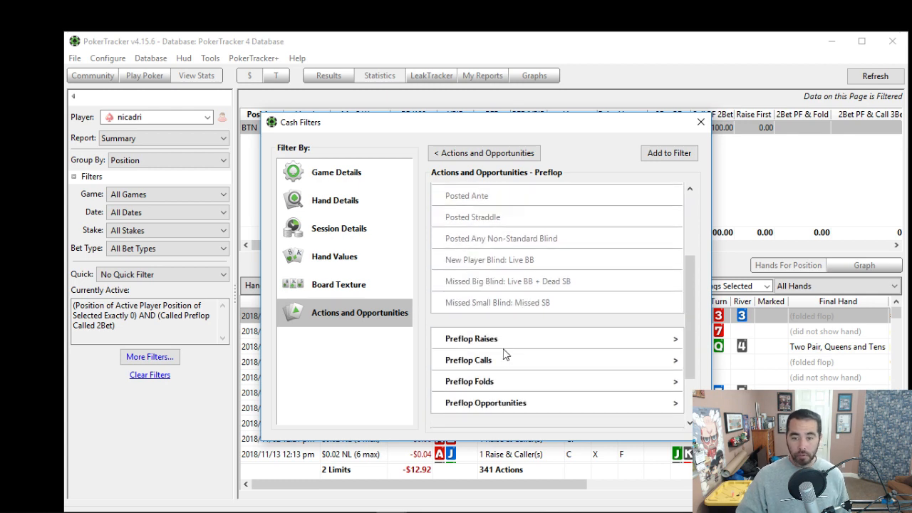
{"action": "left_click", "coordinate": [501, 341]}
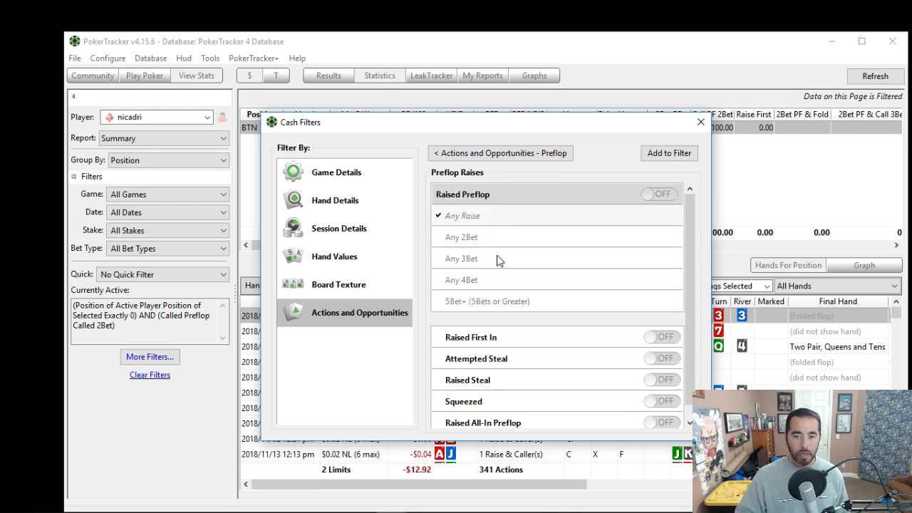
{"action": "left_click", "coordinate": [497, 260]}
{"action": "left_click", "coordinate": [669, 153]}
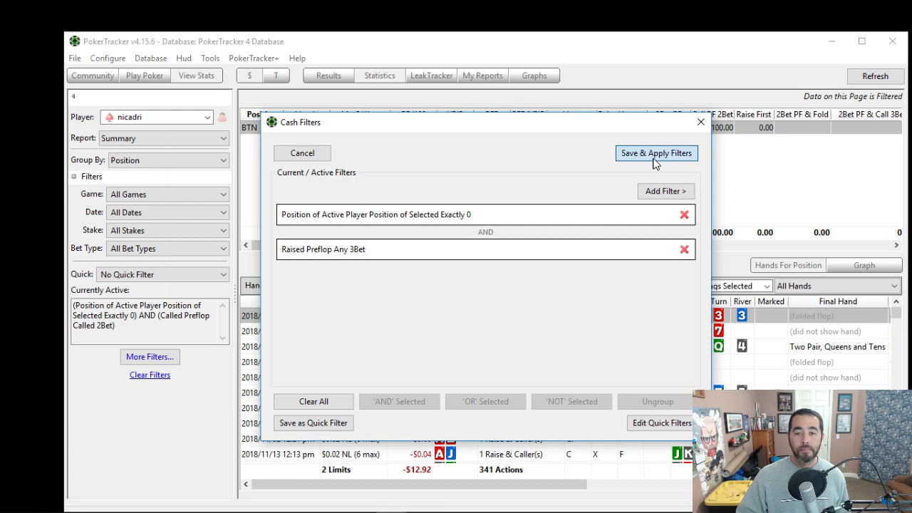
{"action": "left_click", "coordinate": [656, 154]}
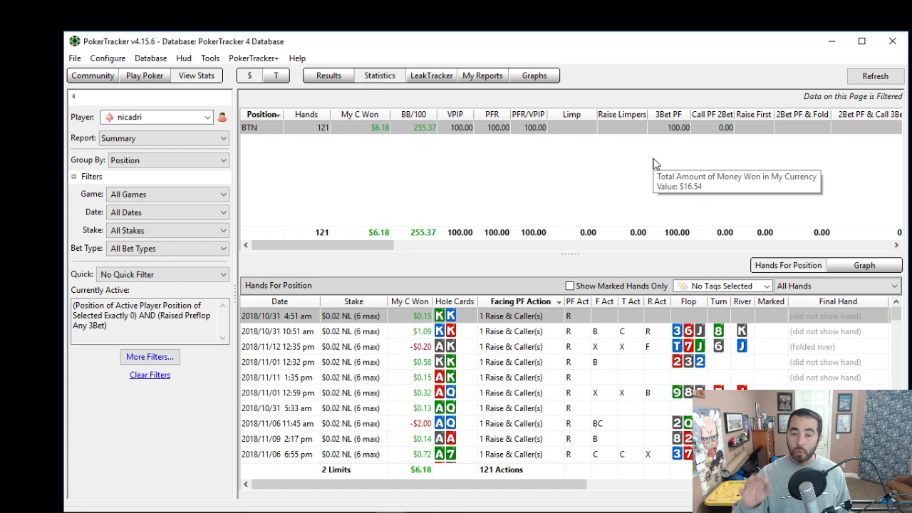
{"action": "left_click", "coordinate": [662, 502]}
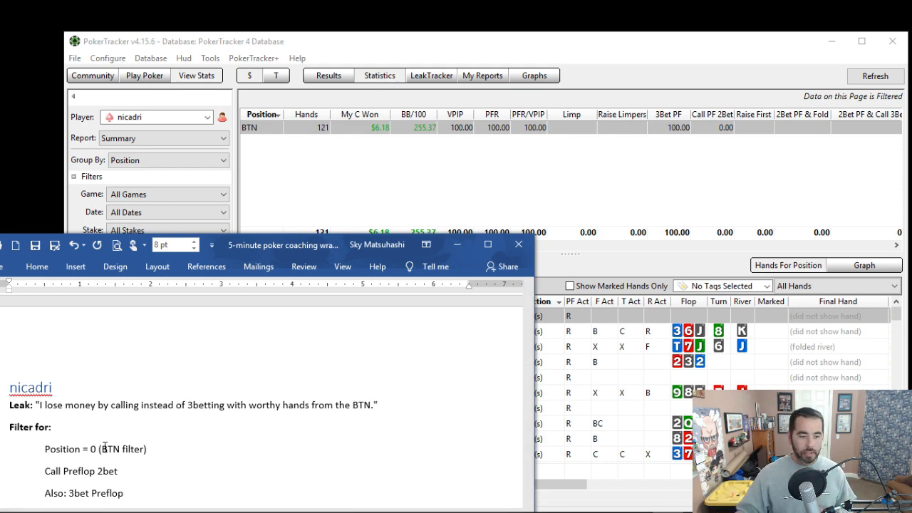
{"action": "scroll", "coordinate": [104, 448], "scroll_direction": "down", "scroll_amount": 3}
{"action": "scroll", "coordinate": [105, 447], "scroll_direction": "down", "scroll_amount": 3}
{"action": "scroll", "coordinate": [105, 447], "scroll_direction": "down", "scroll_amount": 3}
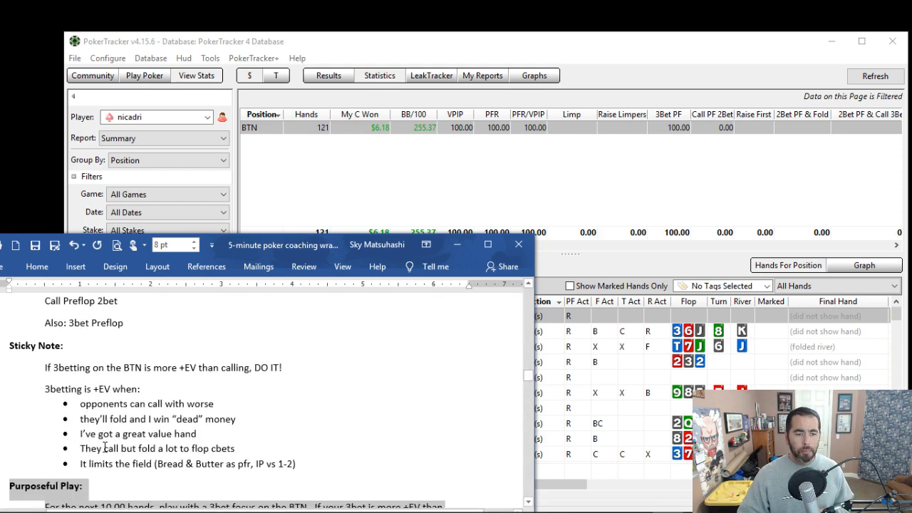
{"action": "scroll", "coordinate": [105, 448], "scroll_direction": "down", "scroll_amount": 2}
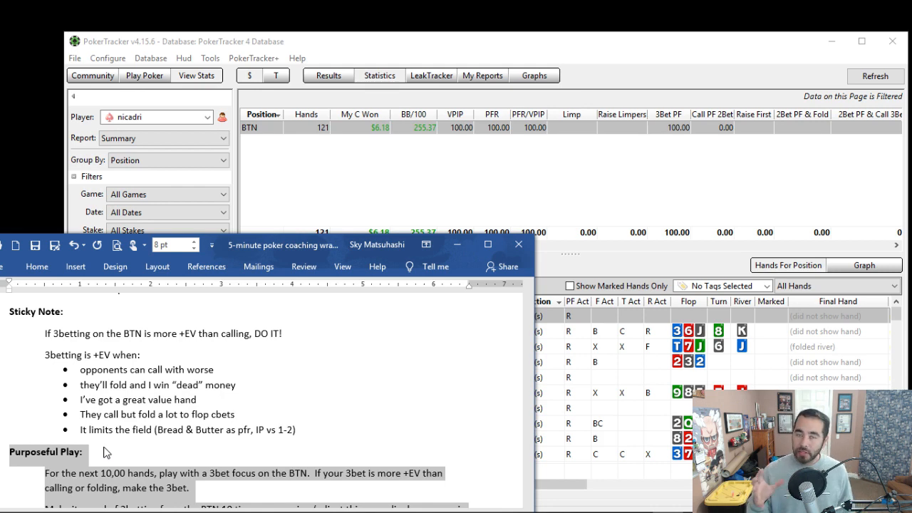
{"action": "left_click", "coordinate": [108, 368]}
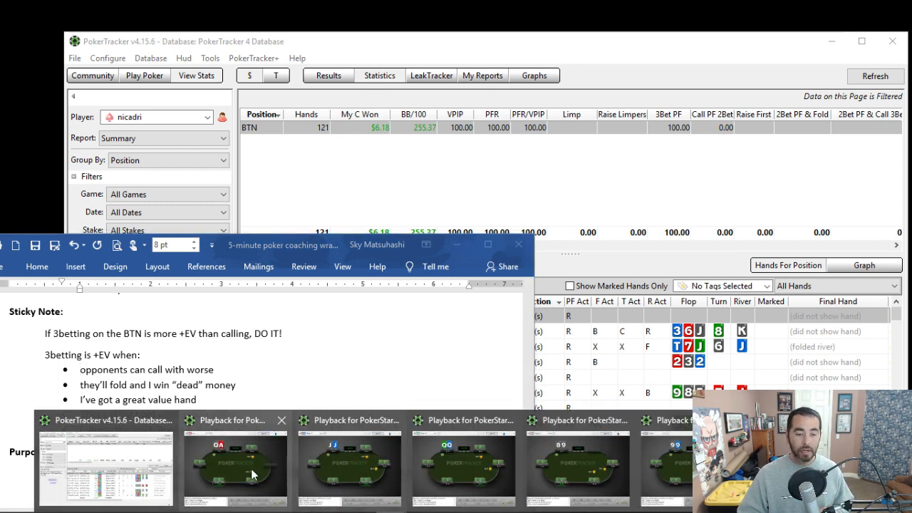
Step the Q-A button hand replay through the preflop raise and fold, then switch to the JJ replay.
{"action": "left_click", "coordinate": [235, 463]}
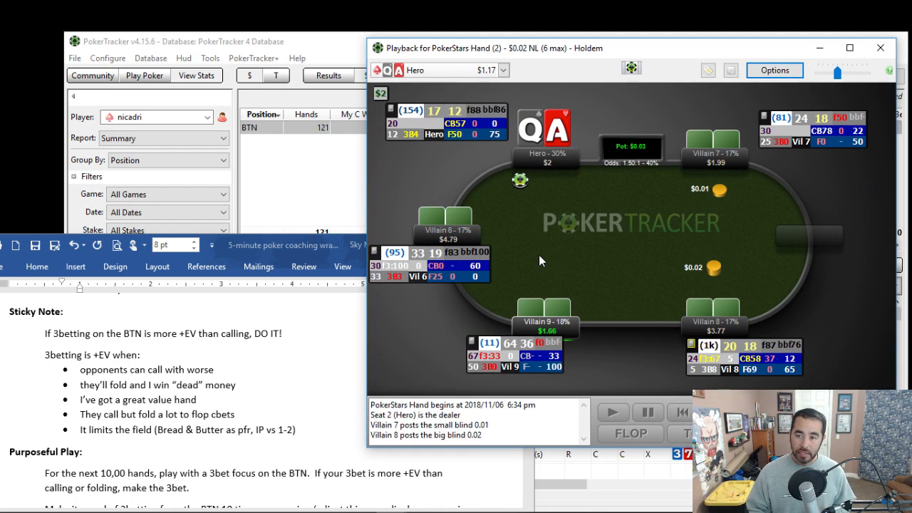
{"action": "key", "text": "Right"}
{"action": "key", "text": "Right"}
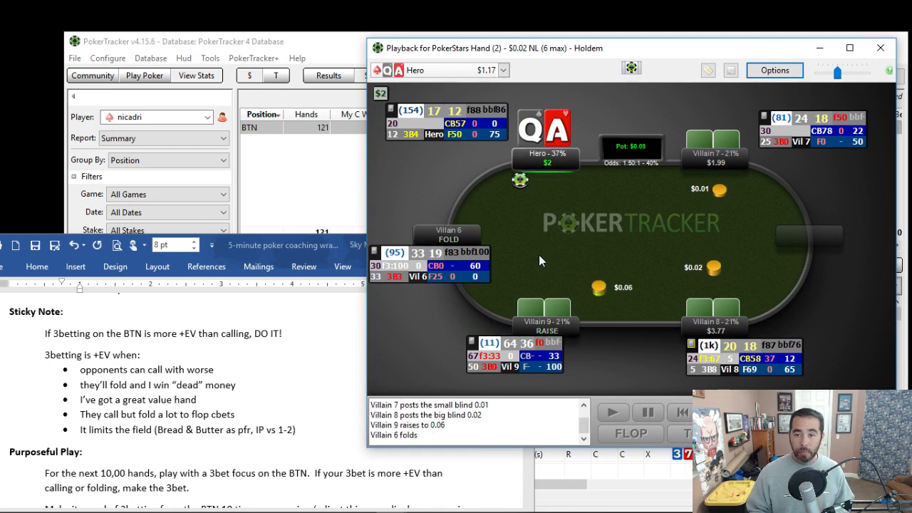
{"action": "key", "text": "Right"}
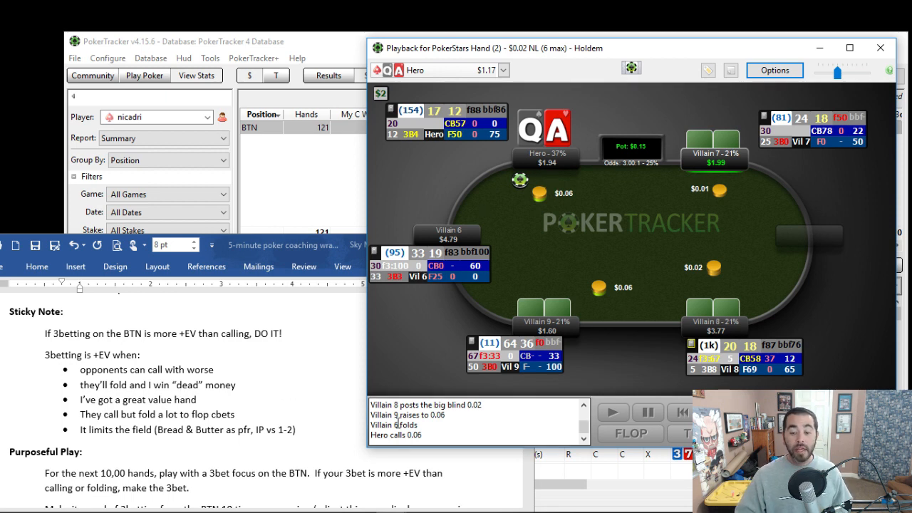
{"action": "left_click", "coordinate": [349, 470]}
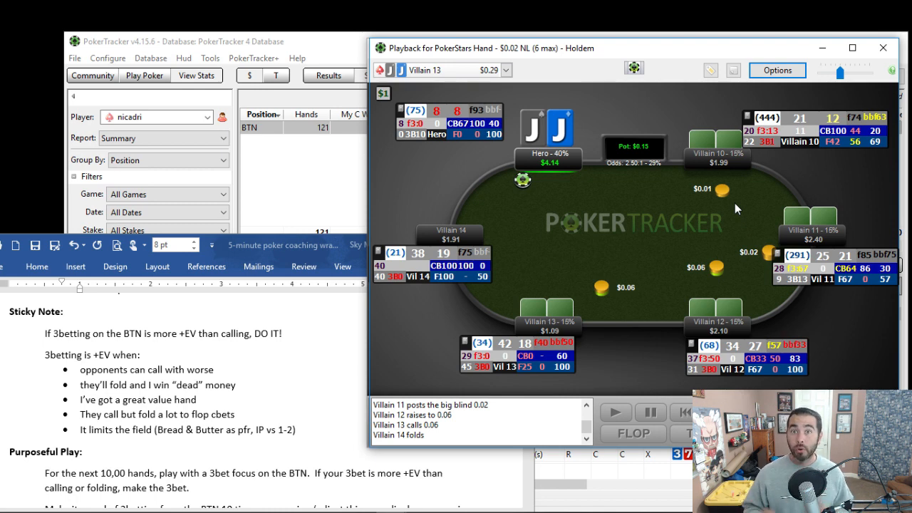
Review the pocket queens hand replay, then switch to the 8-9 hand where Hero calls to $0.06.
{"action": "left_click", "coordinate": [170, 400]}
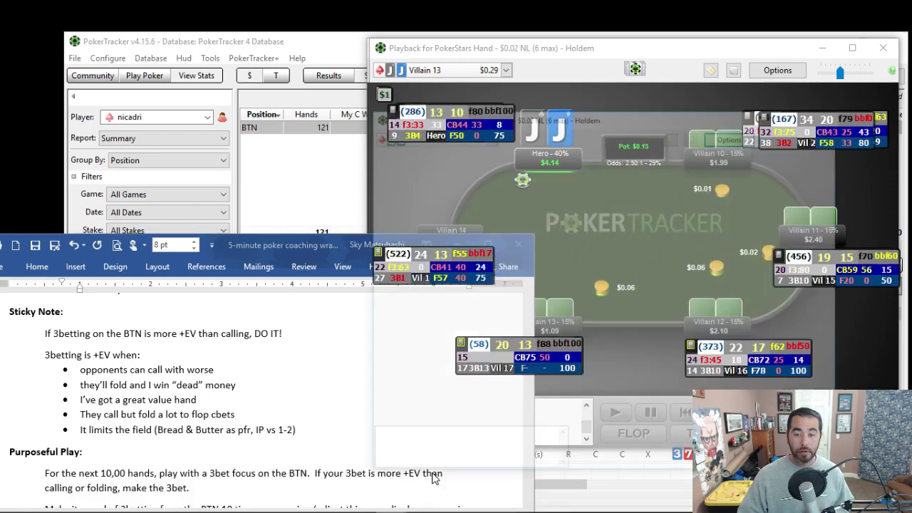
{"action": "left_click", "coordinate": [434, 479]}
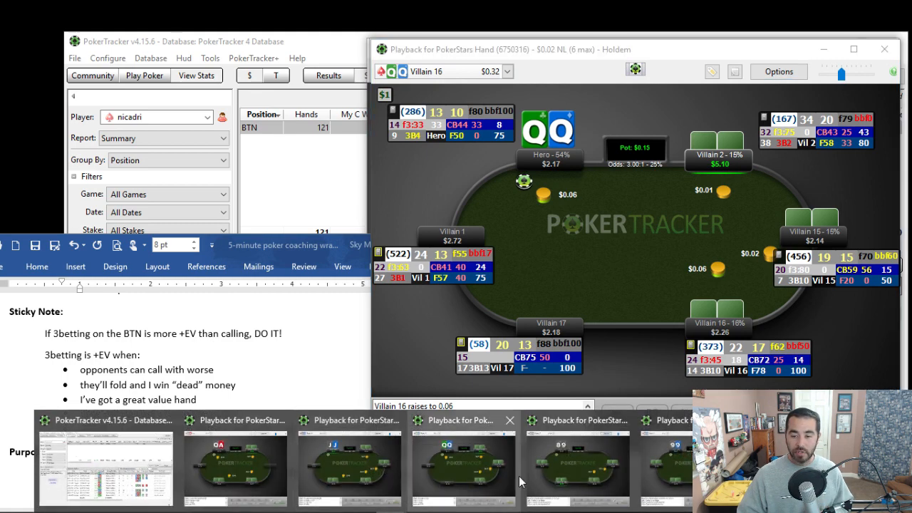
{"action": "left_click", "coordinate": [571, 460]}
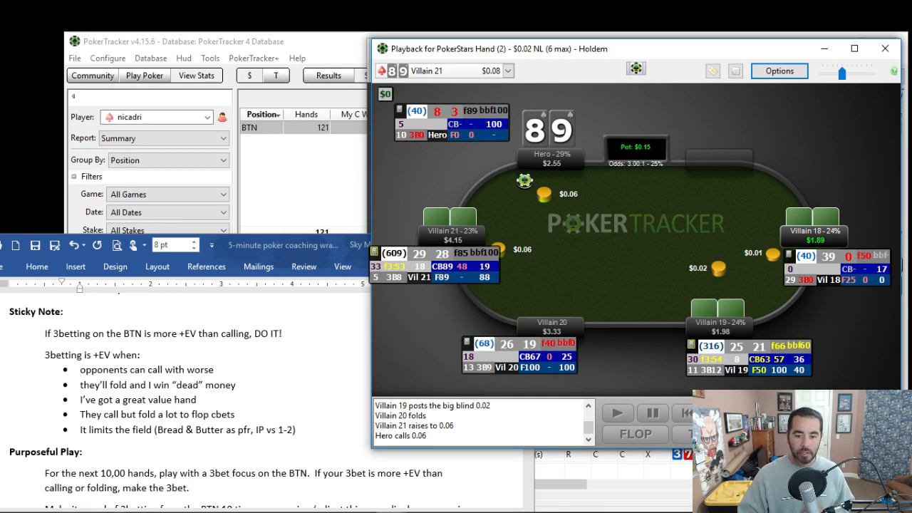
Bring up the pocket nines replay (hand 6750311) showing Hero flat-calling $0.06 on the button.
{"action": "left_click", "coordinate": [674, 463]}
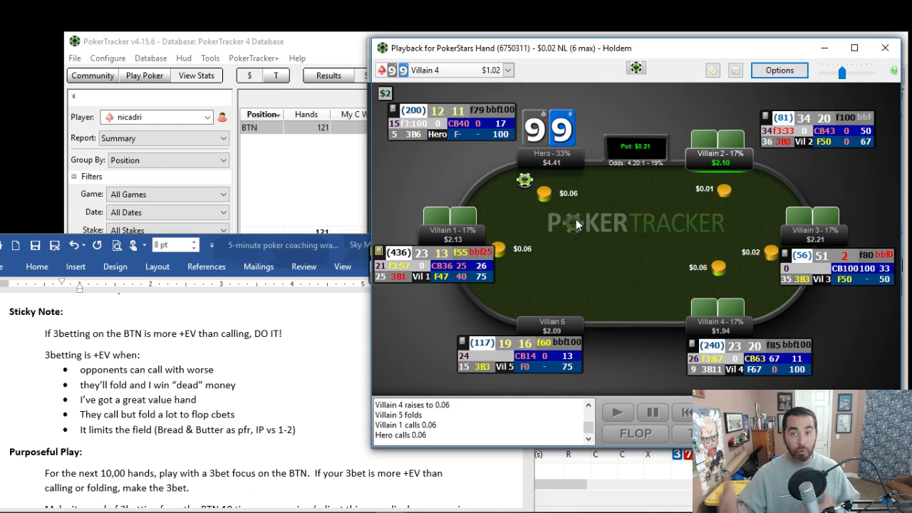
Bring the Word coaching plan forward over the replayer at its Purposeful Play steps.
{"action": "left_click", "coordinate": [249, 386]}
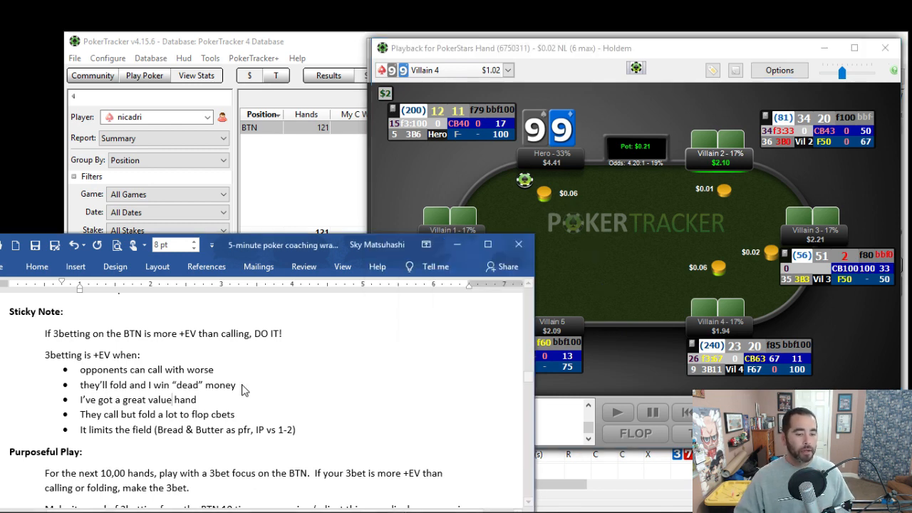
{"action": "scroll", "coordinate": [245, 385], "scroll_direction": "down", "scroll_amount": 5}
{"action": "scroll", "coordinate": [243, 386], "scroll_direction": "down", "scroll_amount": 2}
{"action": "scroll", "coordinate": [213, 356], "scroll_direction": "up", "scroll_amount": 3}
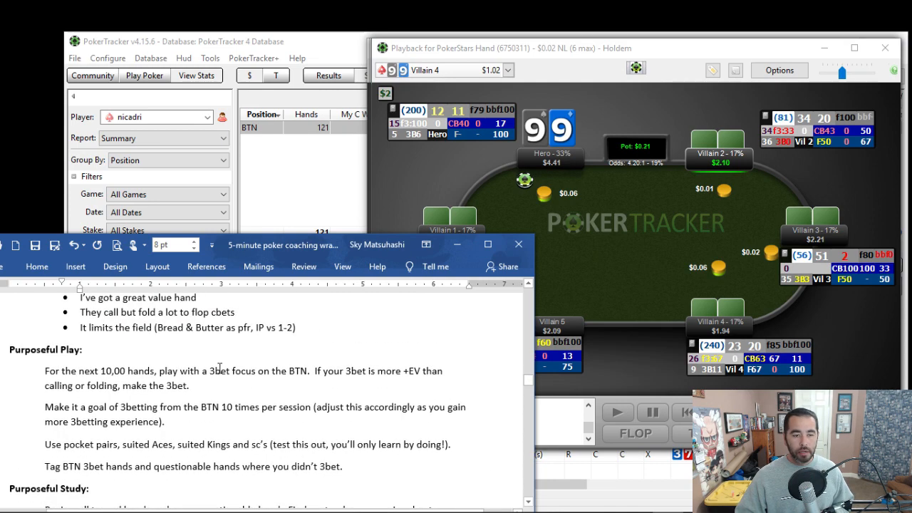
{"action": "scroll", "coordinate": [171, 335], "scroll_direction": "up", "scroll_amount": 2}
{"action": "scroll", "coordinate": [160, 322], "scroll_direction": "up", "scroll_amount": 1}
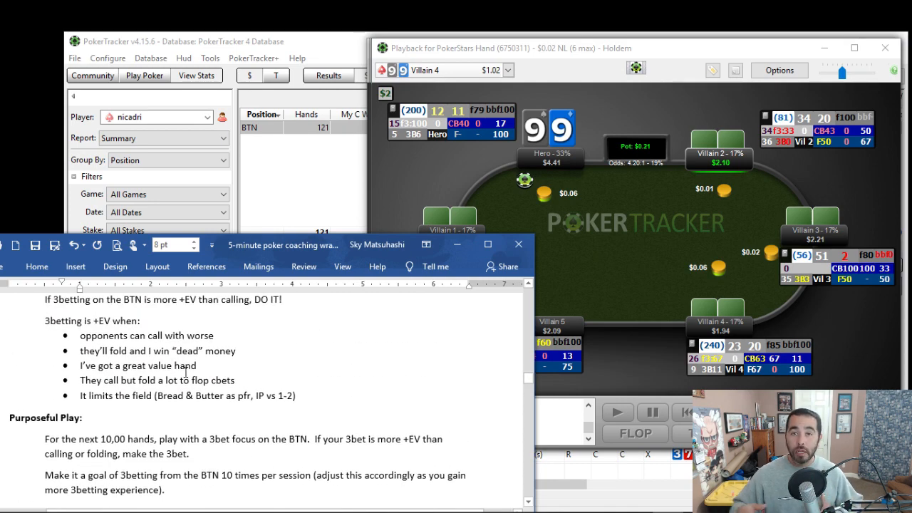
{"action": "scroll", "coordinate": [185, 371], "scroll_direction": "down", "scroll_amount": 5}
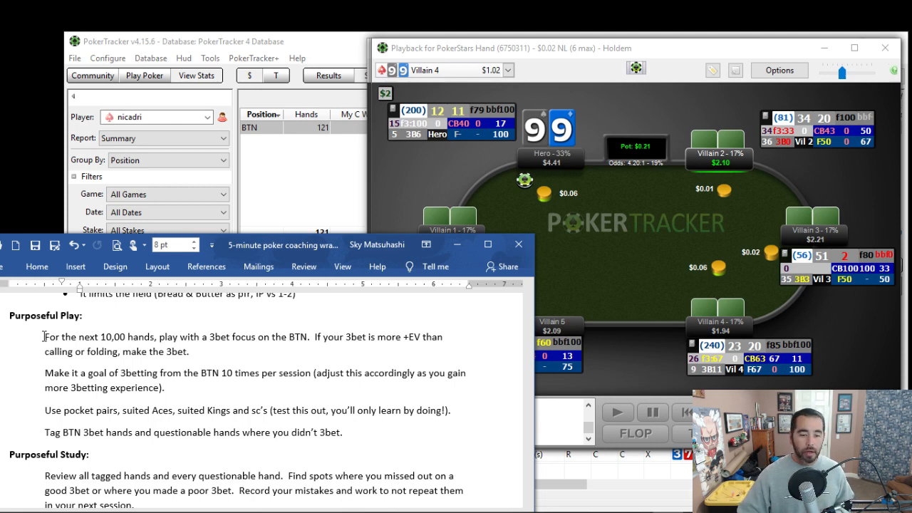
{"action": "scroll", "coordinate": [45, 337], "scroll_direction": "down", "scroll_amount": 1}
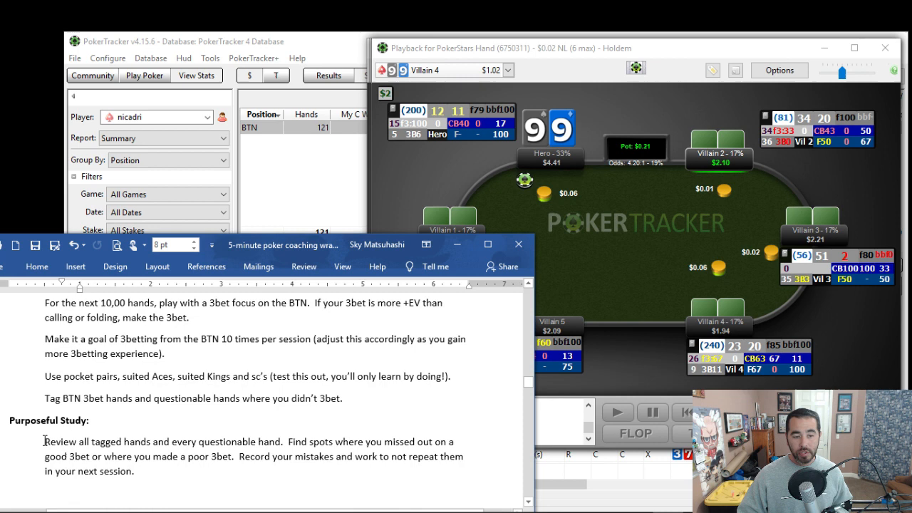
{"action": "left_click_drag", "start_coordinate": [44, 442], "coordinate": [136, 472]}
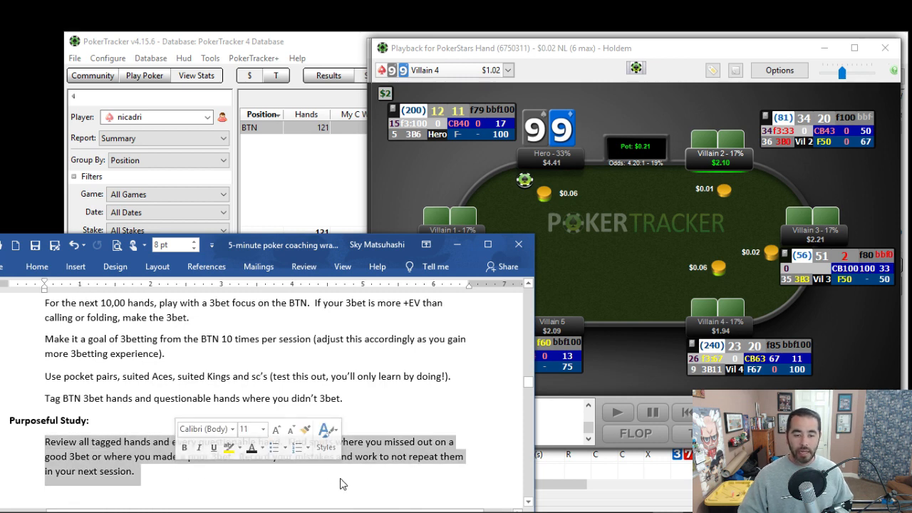
{"action": "left_click", "coordinate": [368, 399]}
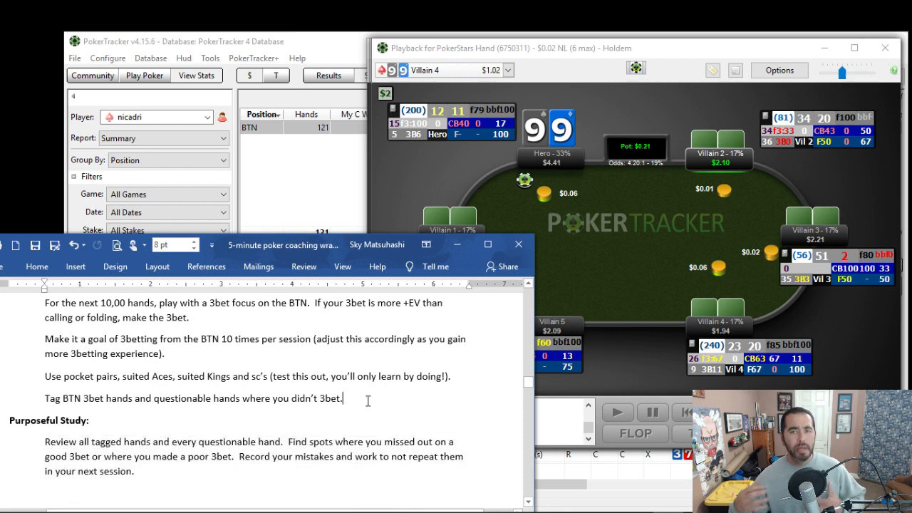